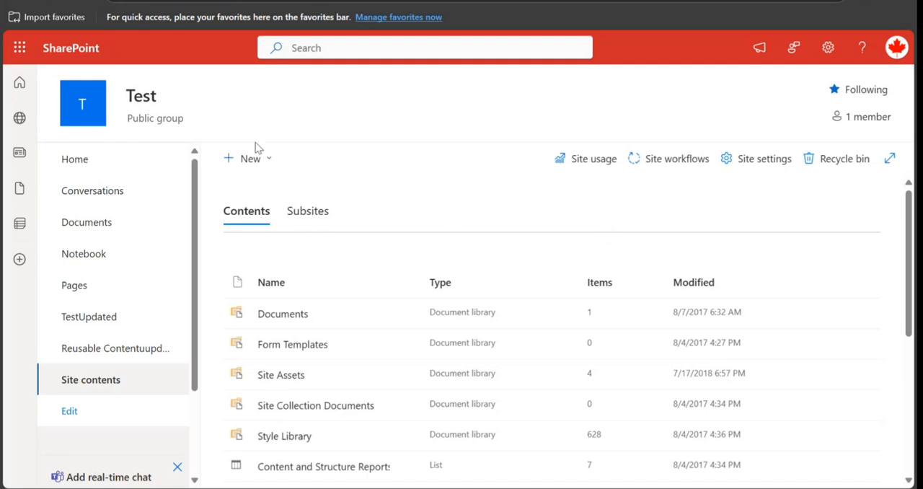
- Create a blank list named "address" that is not shown in the site navigation
{"action": "left_click", "coordinate": [257, 161]}
{"action": "left_click", "coordinate": [245, 194]}
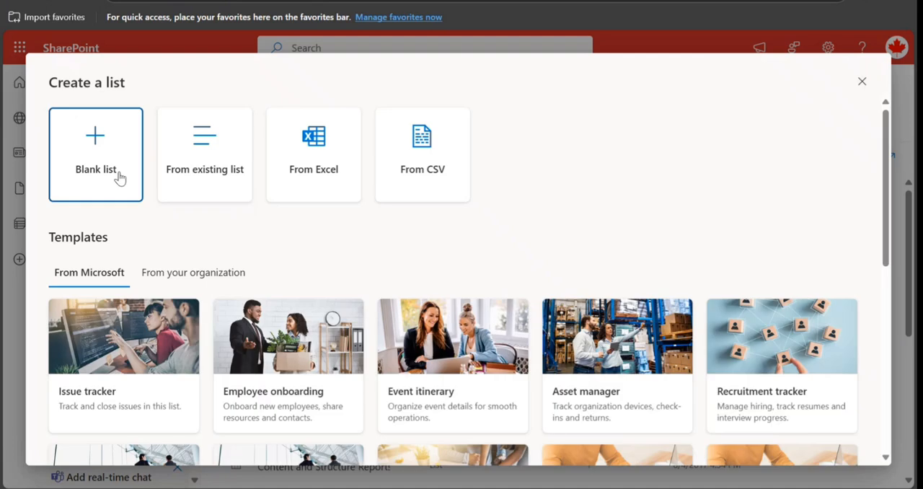
{"action": "left_click", "coordinate": [119, 173]}
{"action": "left_click", "coordinate": [279, 293]}
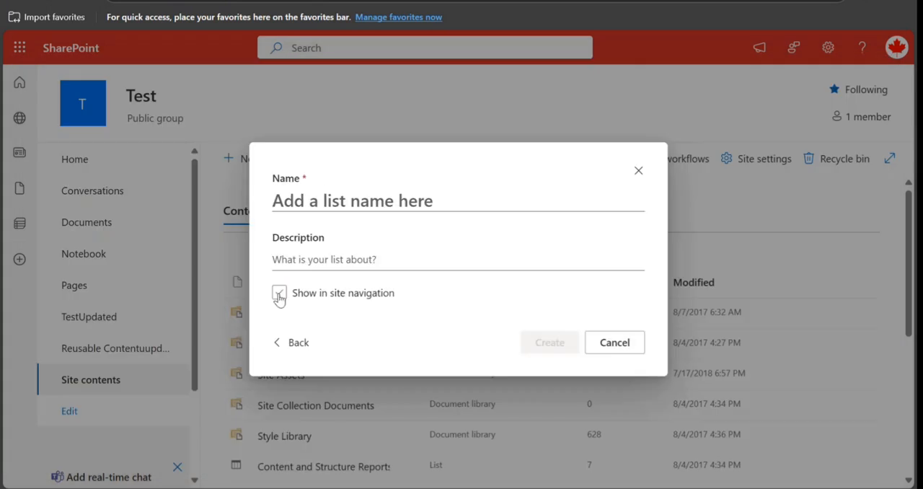
{"action": "left_click", "coordinate": [313, 200]}
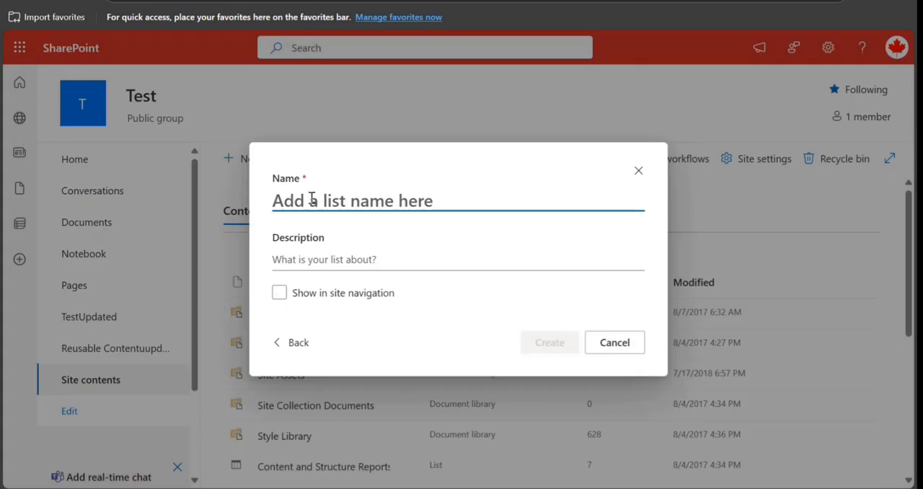
{"action": "type", "text": "a"}
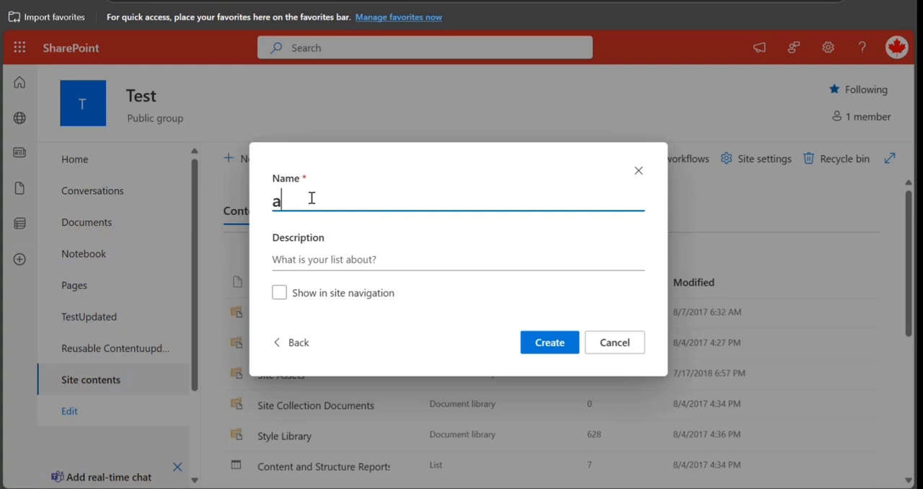
{"action": "type", "text": "ddress"}
{"action": "left_click", "coordinate": [556, 344]}
{"action": "left_click", "coordinate": [557, 344]}
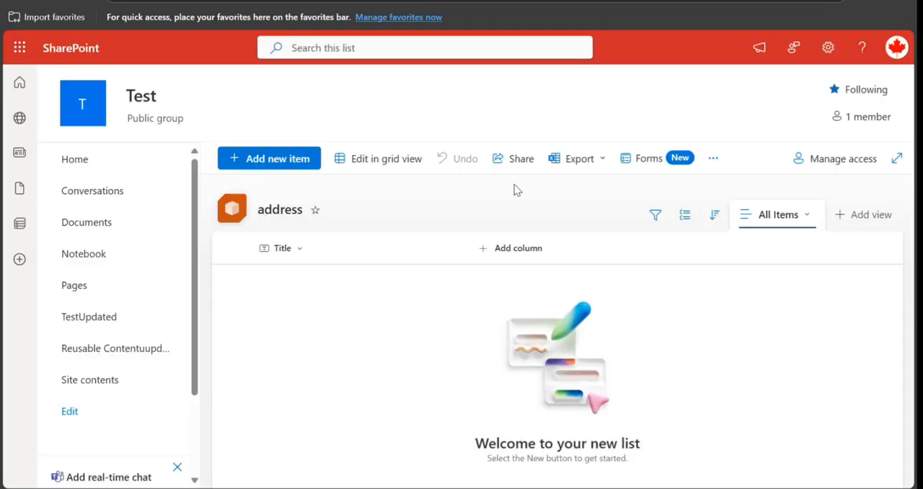
- Start a new Location column in the address list and name it "loc"
{"action": "left_click", "coordinate": [528, 250]}
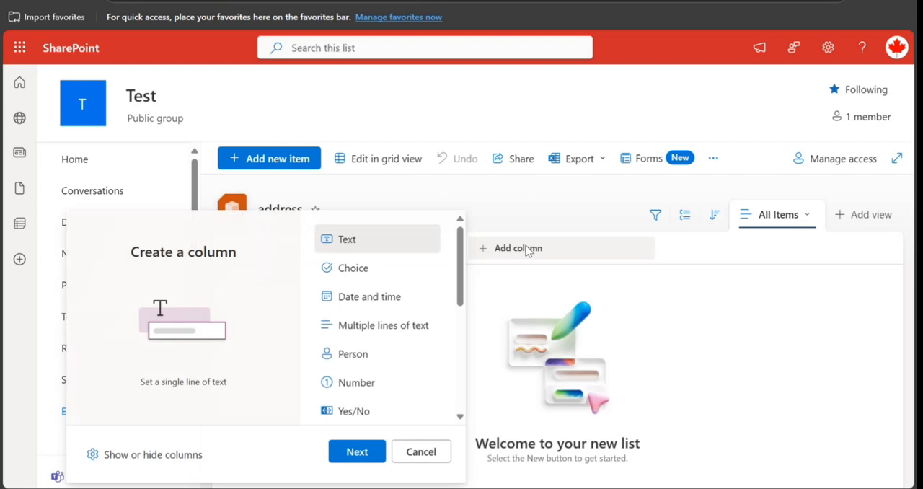
{"action": "left_click_drag", "start_coordinate": [462, 279], "coordinate": [459, 336]}
{"action": "left_click", "coordinate": [356, 338]}
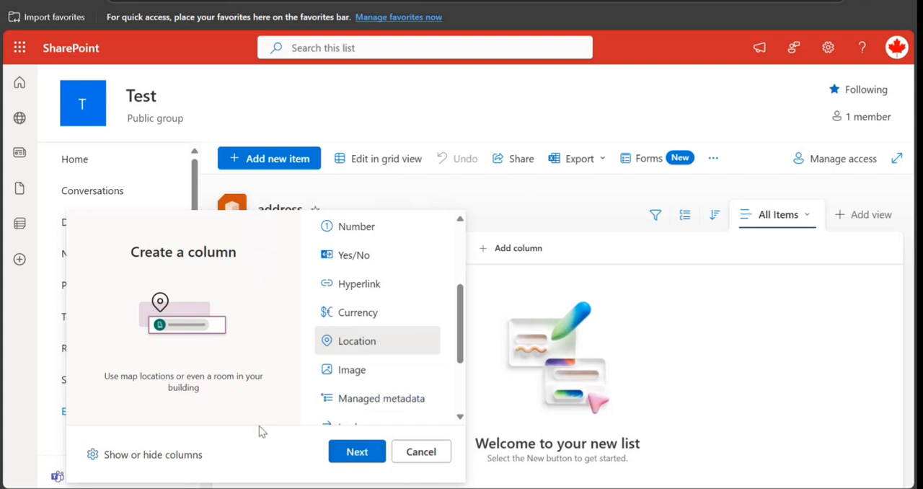
{"action": "left_click", "coordinate": [350, 452]}
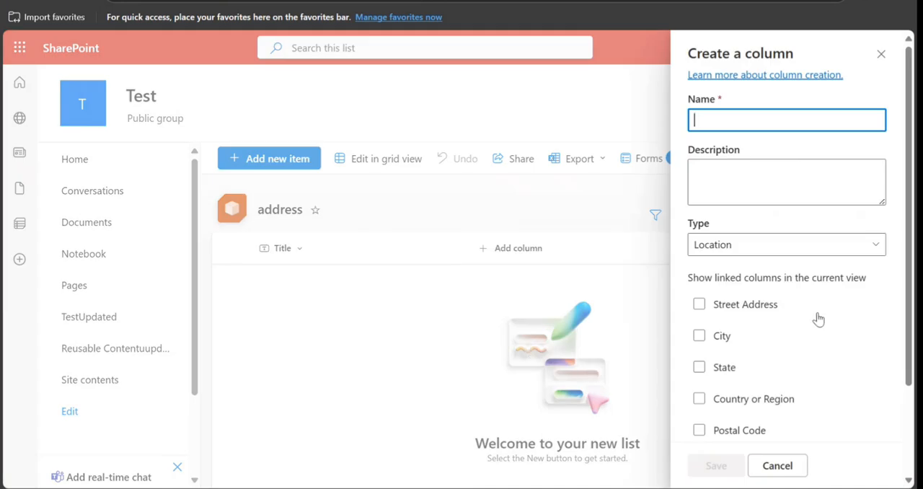
{"action": "left_click", "coordinate": [729, 126]}
{"action": "type", "text": "loc"}
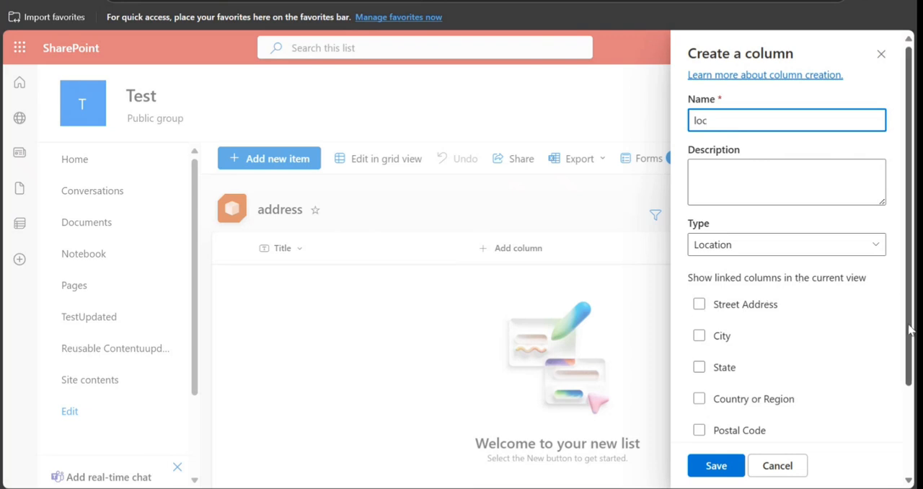
- Show the linked columns Street Address, City, State, Country or Region, Postal Code, Coordinates and Name, and save the loc column
{"action": "scroll", "coordinate": [910, 330], "scroll_direction": "down", "scroll_amount": 2}
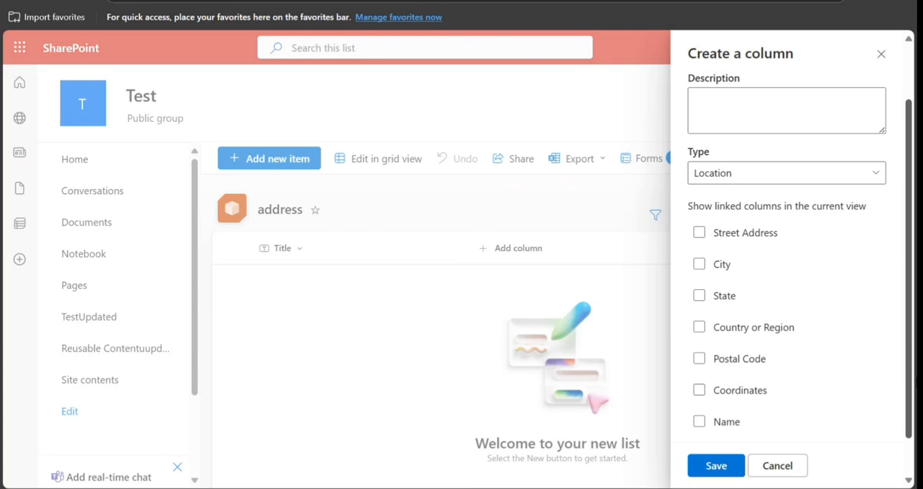
{"action": "left_click", "coordinate": [699, 237]}
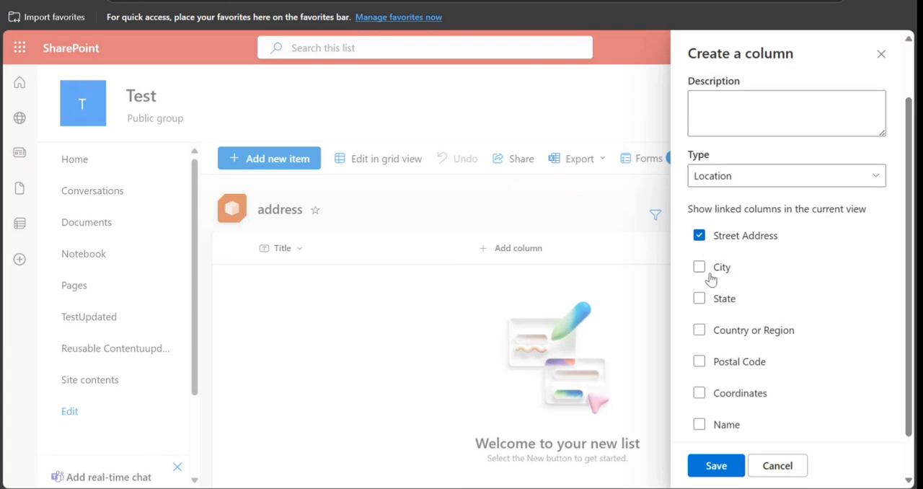
{"action": "left_click", "coordinate": [701, 268]}
{"action": "left_click", "coordinate": [701, 299]}
{"action": "left_click", "coordinate": [701, 329]}
{"action": "left_click", "coordinate": [699, 362]}
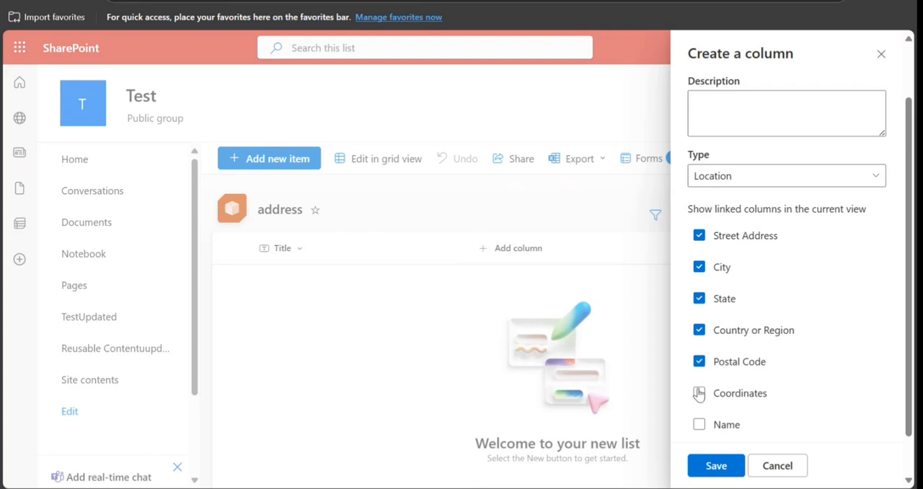
{"action": "left_click", "coordinate": [698, 393]}
{"action": "left_click", "coordinate": [699, 425]}
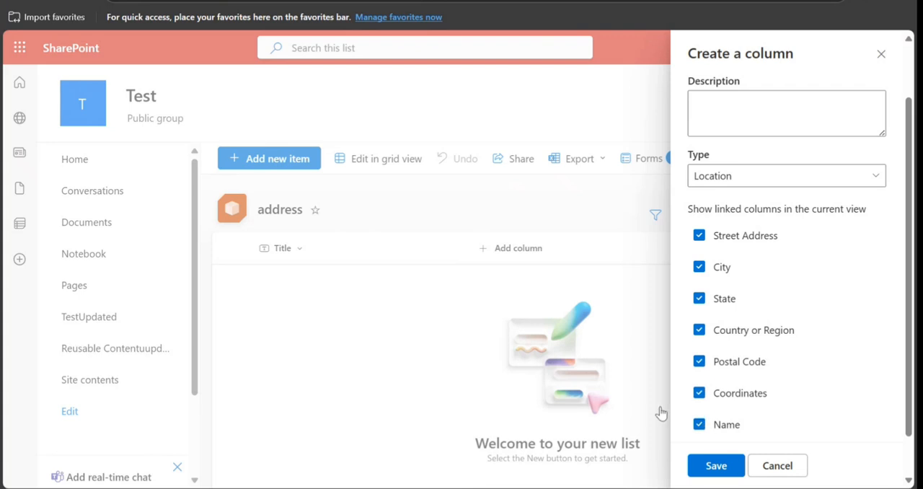
{"action": "left_click", "coordinate": [726, 467]}
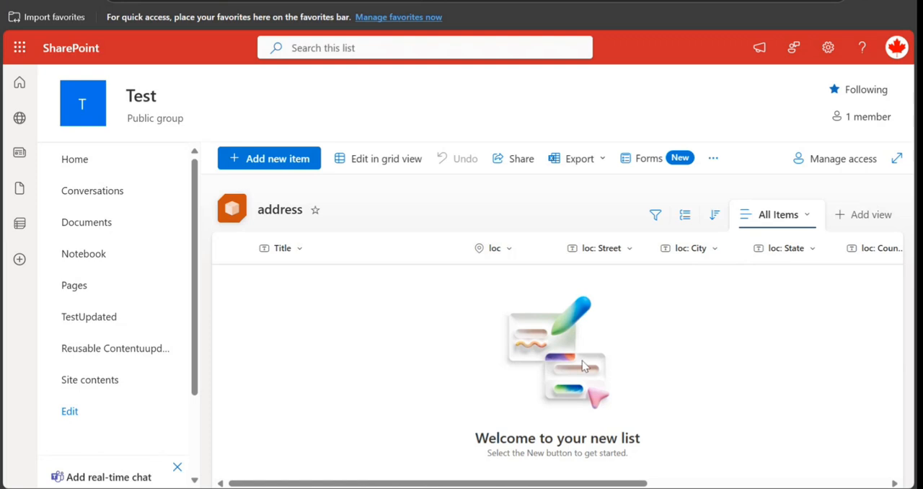
- Start a new item in the address list with the title "bnbn"
{"action": "left_click", "coordinate": [275, 168]}
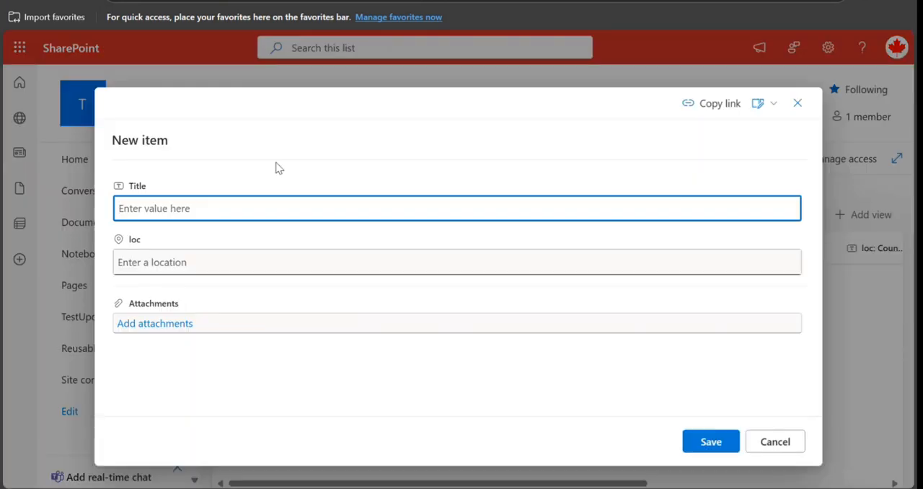
{"action": "type", "text": "bnbn"}
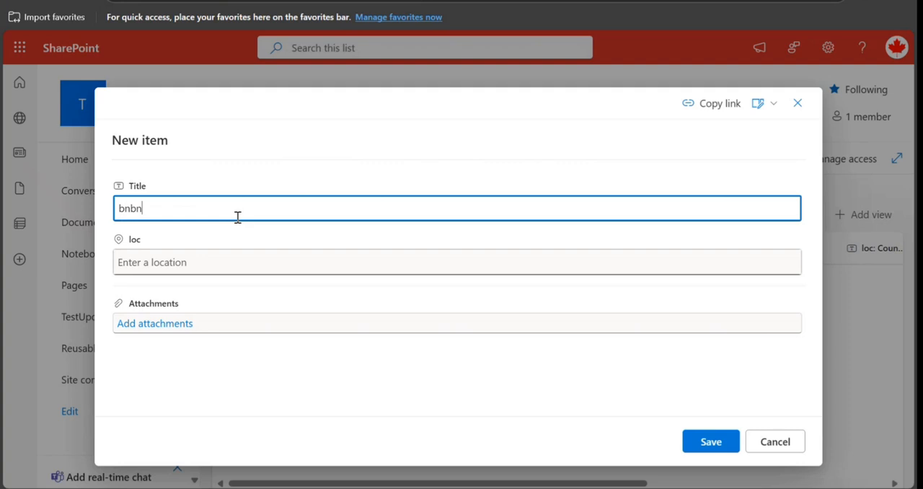
{"action": "left_click", "coordinate": [218, 264]}
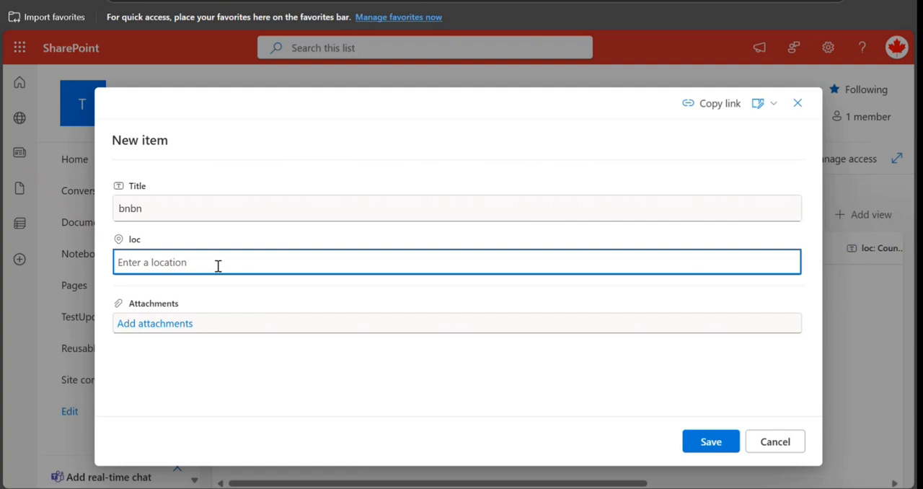
{"action": "type", "text": "ecc"}
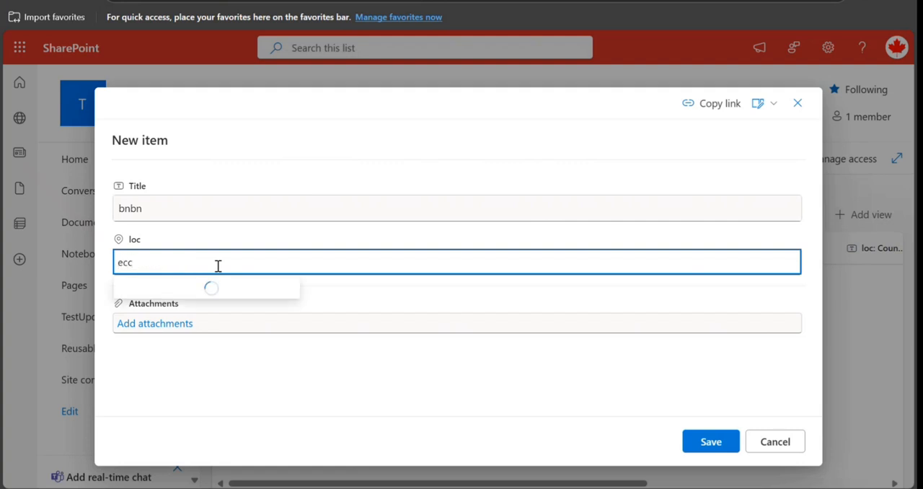
{"action": "key", "text": "BackSpace"}
{"action": "key", "text": "BackSpace"}
{"action": "key", "text": "BackSpace"}
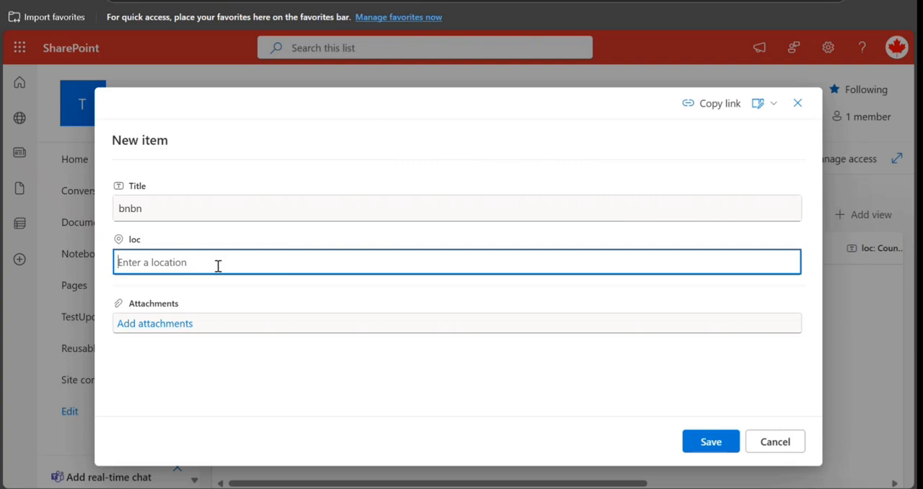
- Search the loc field for "wankhade sta", choose the suggested location "Wankheda, Jafrabad" and save the item
{"action": "type", "text": "wan"}
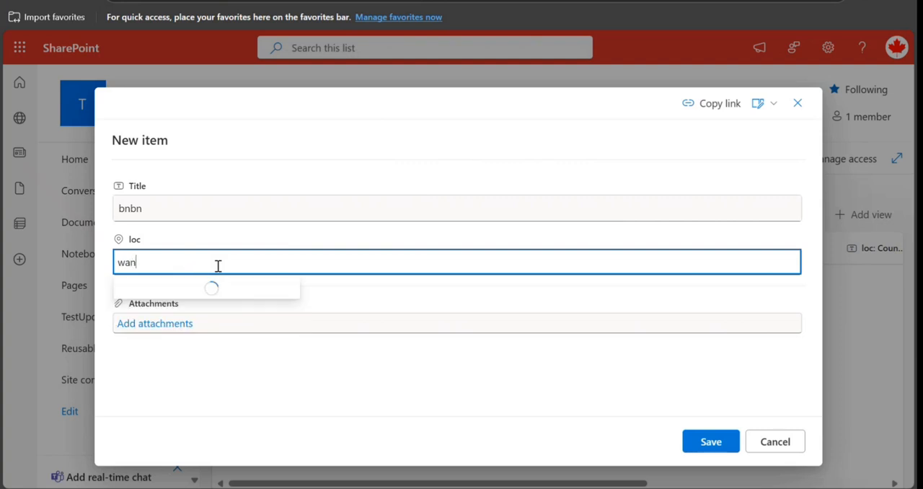
{"action": "type", "text": "khade"}
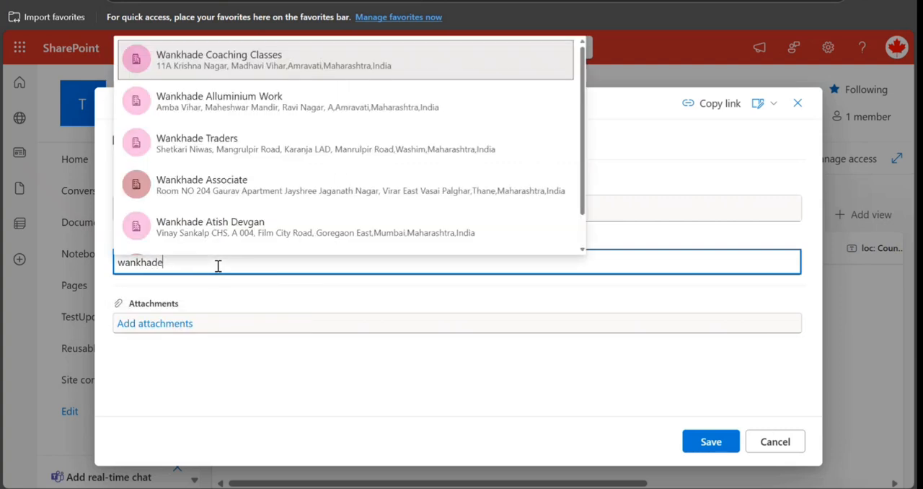
{"action": "type", "text": " s"}
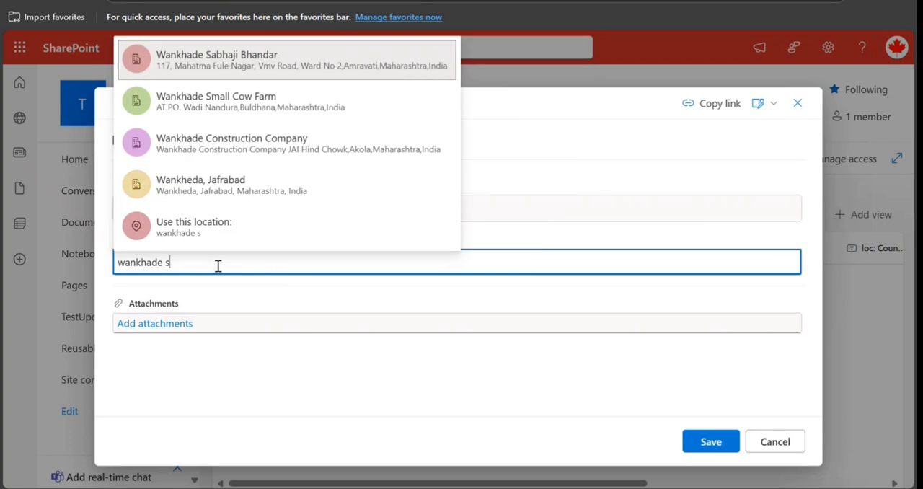
{"action": "type", "text": "t"}
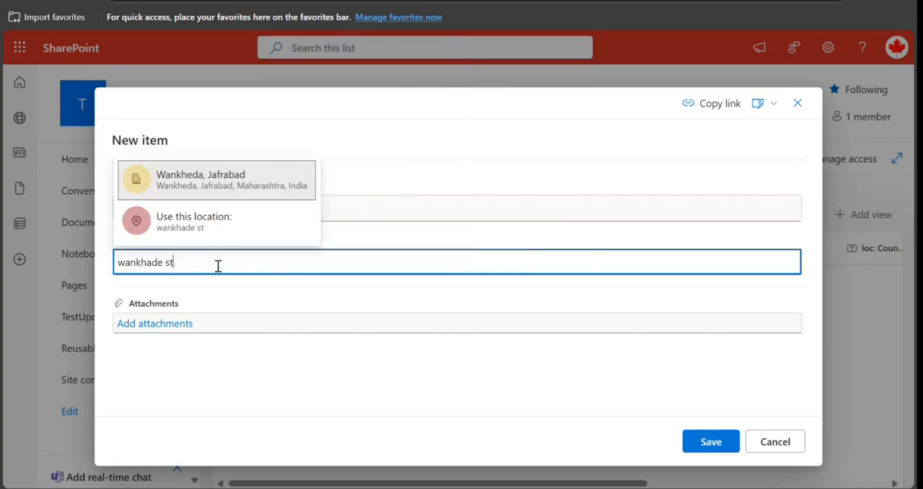
{"action": "type", "text": "a"}
{"action": "left_click", "coordinate": [228, 178]}
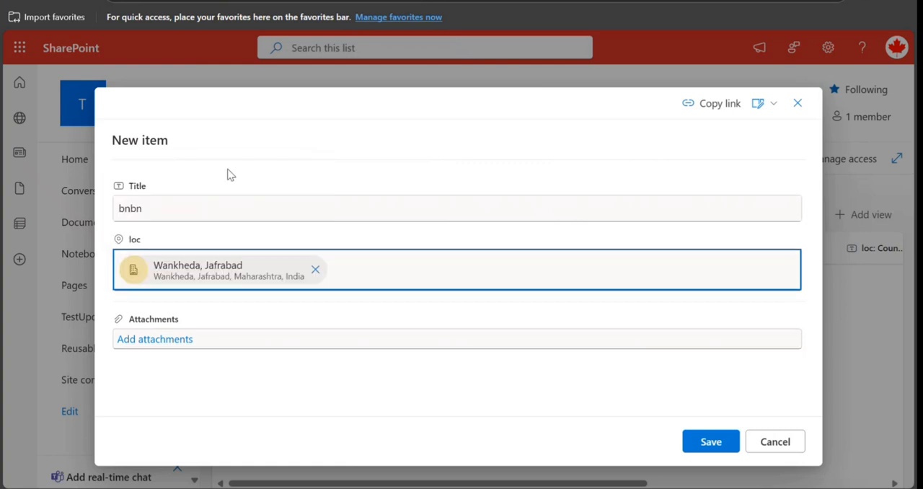
{"action": "left_click", "coordinate": [706, 452]}
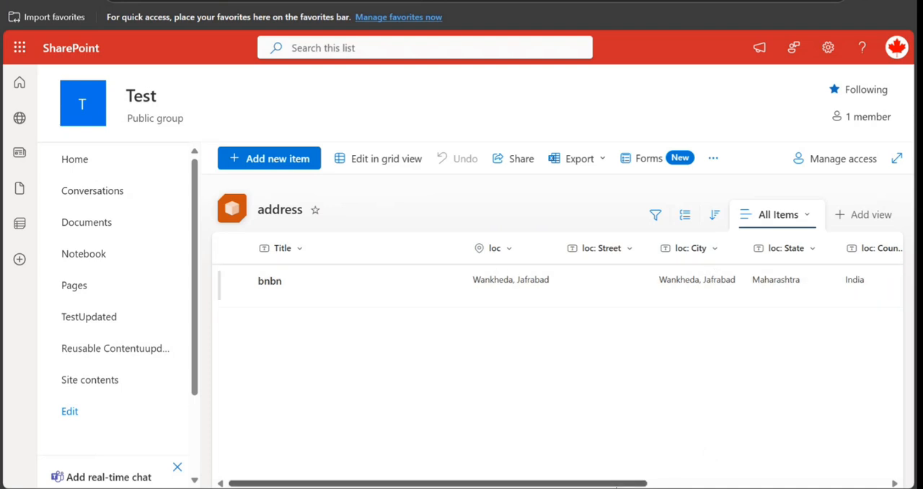
- Add a second item titled "mnmm", search its location for "eden garde", choose Eden Gardens State Park and save it
{"action": "left_click_drag", "start_coordinate": [617, 485], "coordinate": [537, 449]}
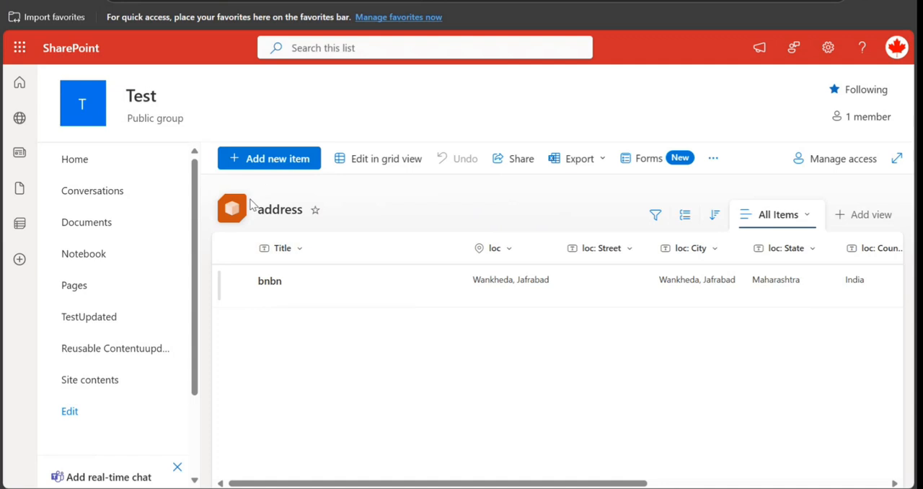
{"action": "left_click", "coordinate": [281, 156]}
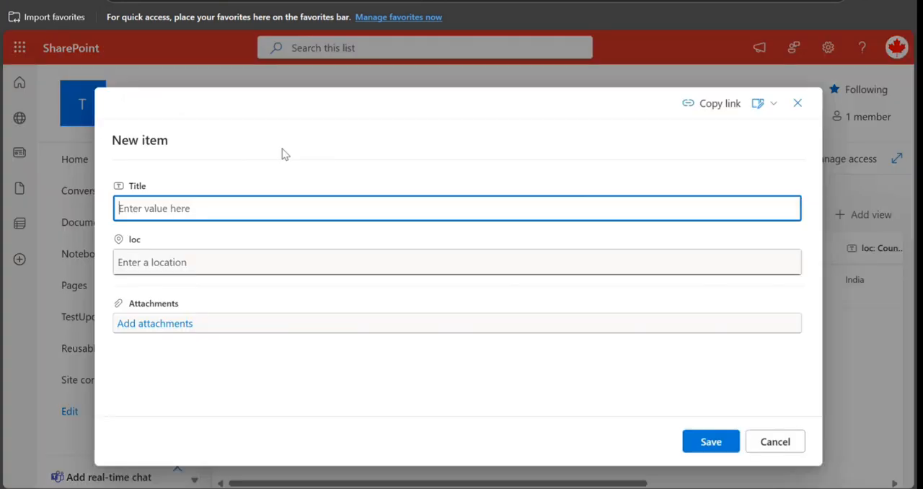
{"action": "type", "text": "mnmm"}
{"action": "left_click", "coordinate": [229, 270]}
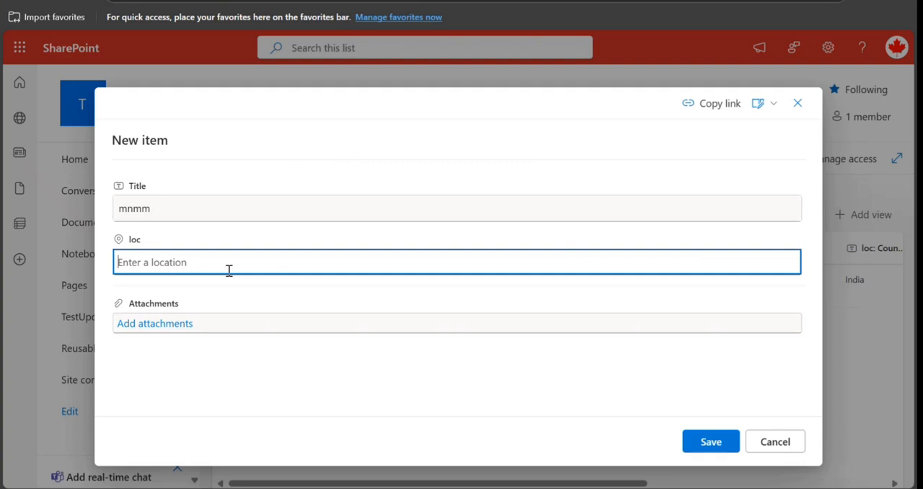
{"action": "type", "text": "ede"}
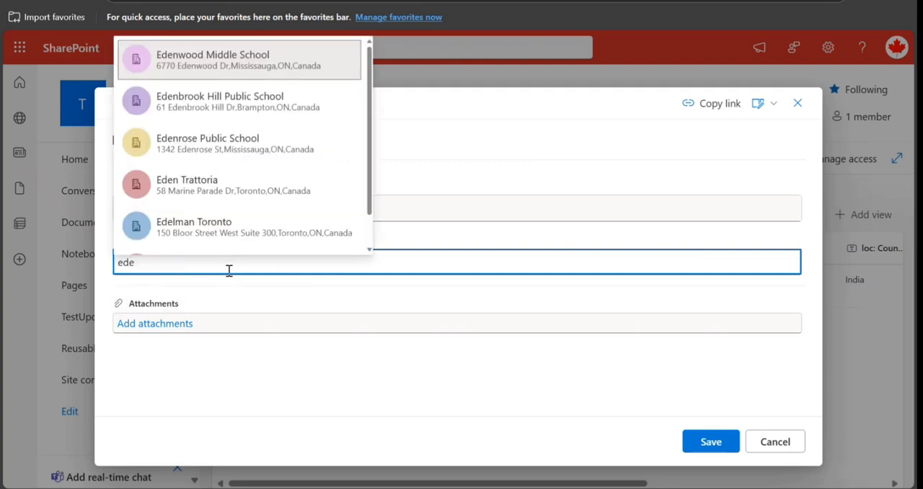
{"action": "type", "text": "n garde"}
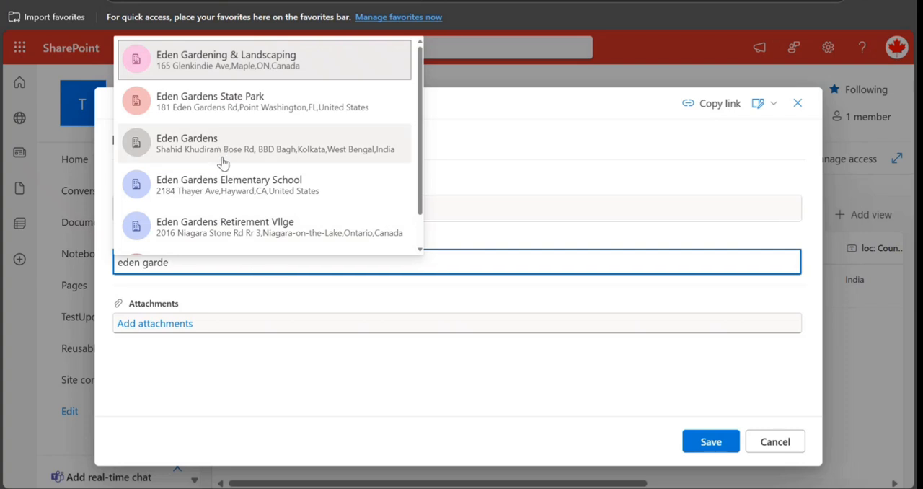
{"action": "left_click", "coordinate": [212, 109]}
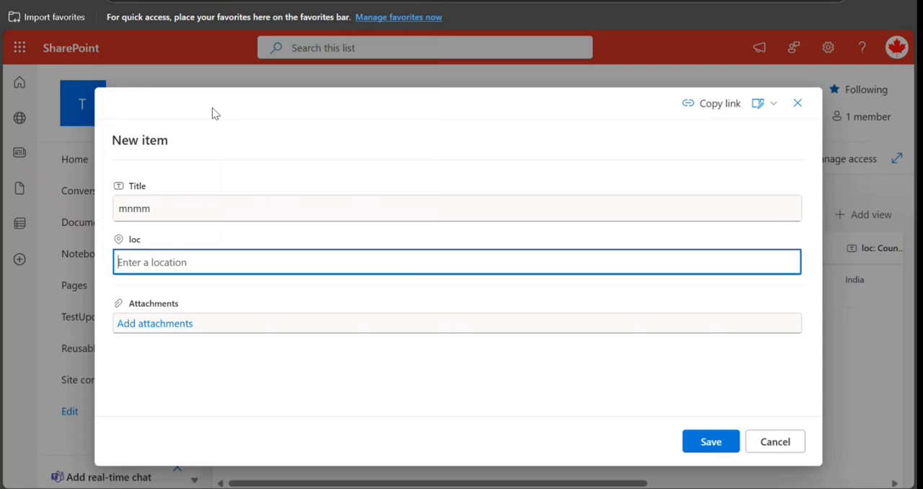
{"action": "left_click", "coordinate": [704, 440]}
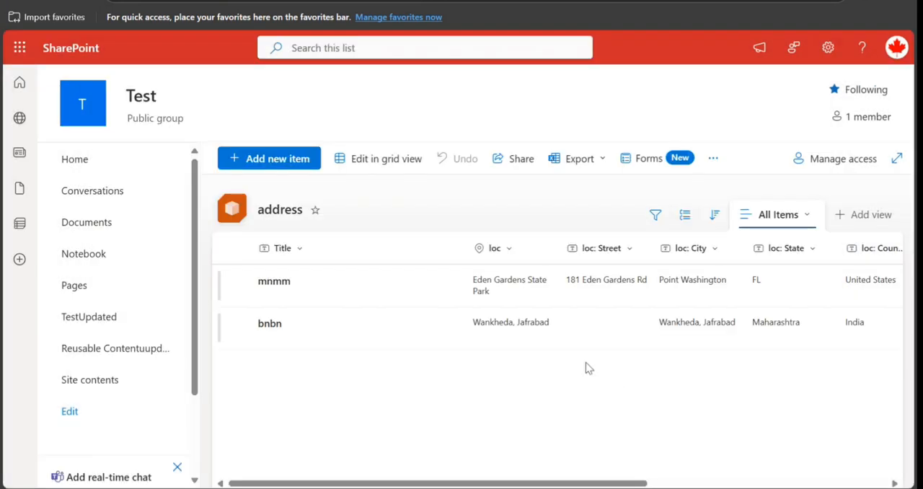